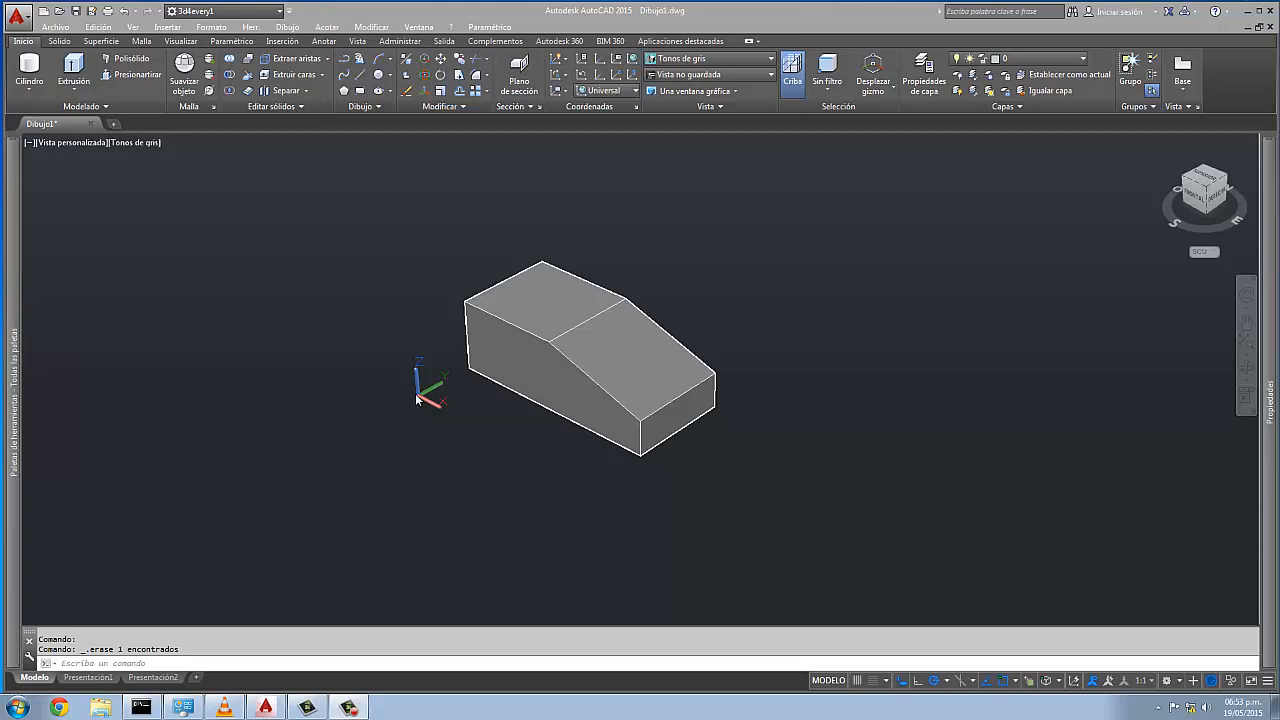
- Draw a small freehand rectangle on the XY plane, in front of the solid's long side near the UCS origin
type("rec")
key("Return")
left_click(481, 430)
left_click(458, 475)
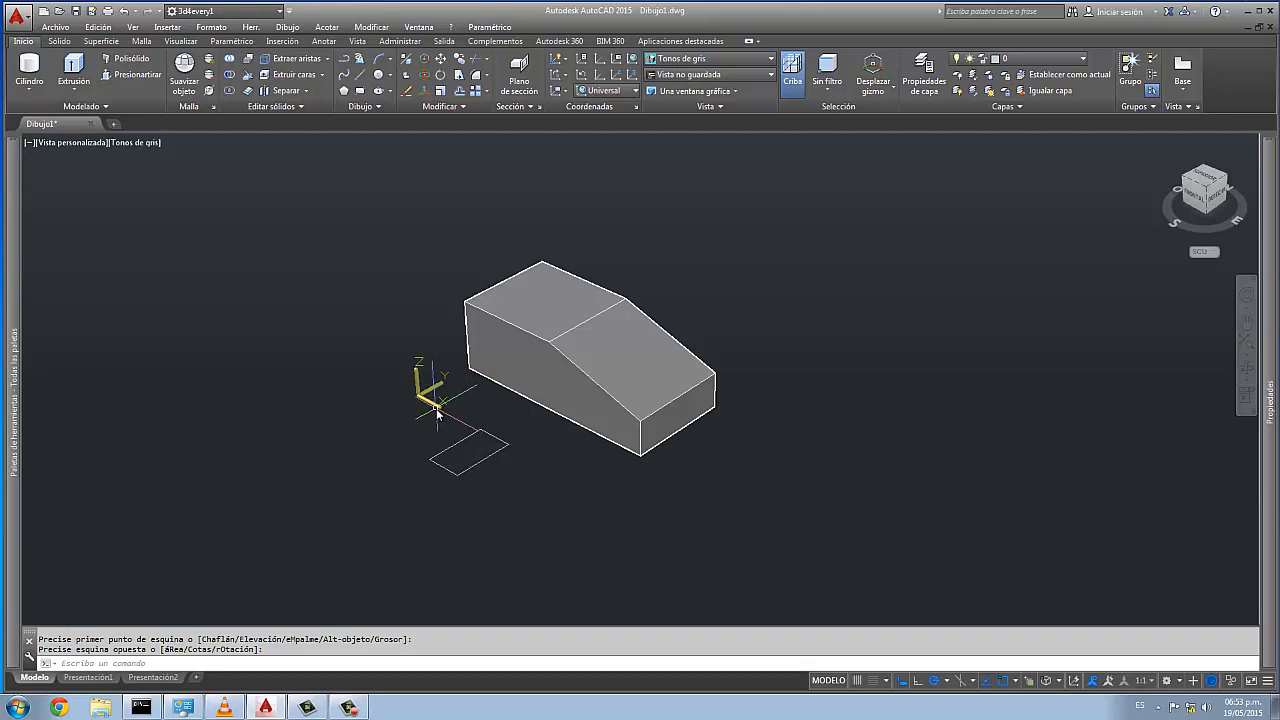
- Draw a second rectangle starting at the solid's upper front-left corner and extending outward, away from the solid
type("rec")
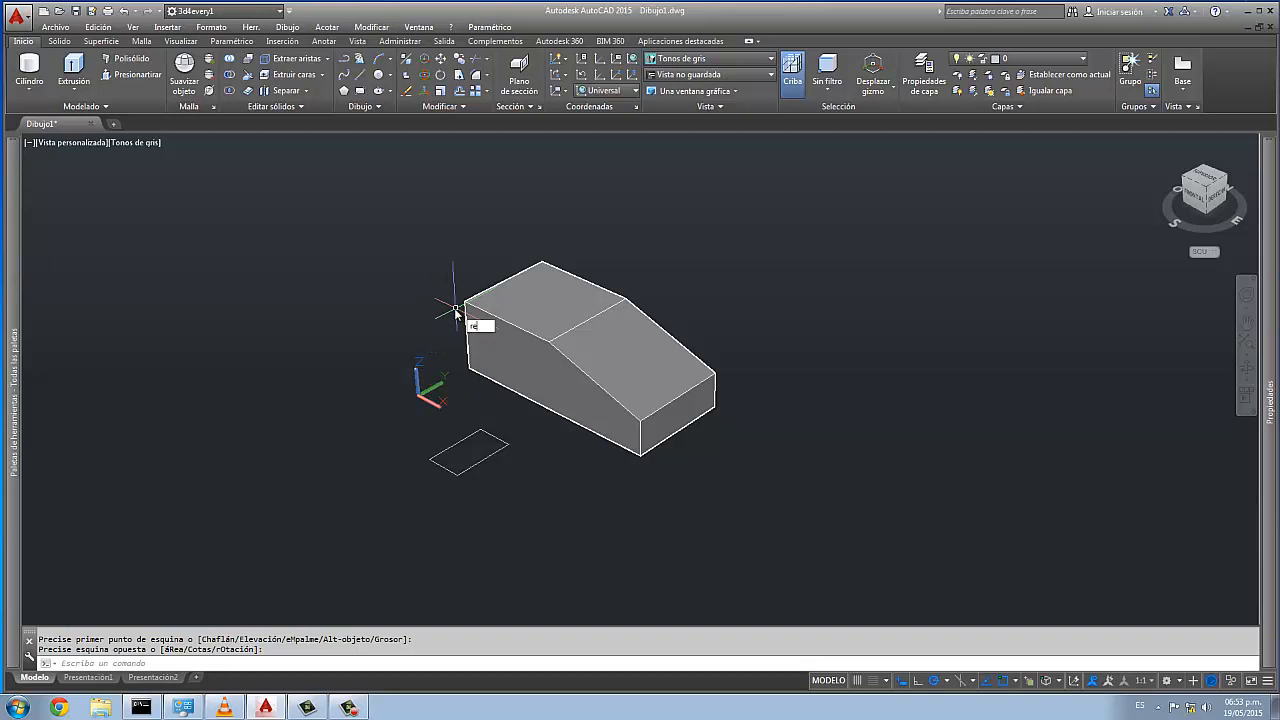
key("Return")
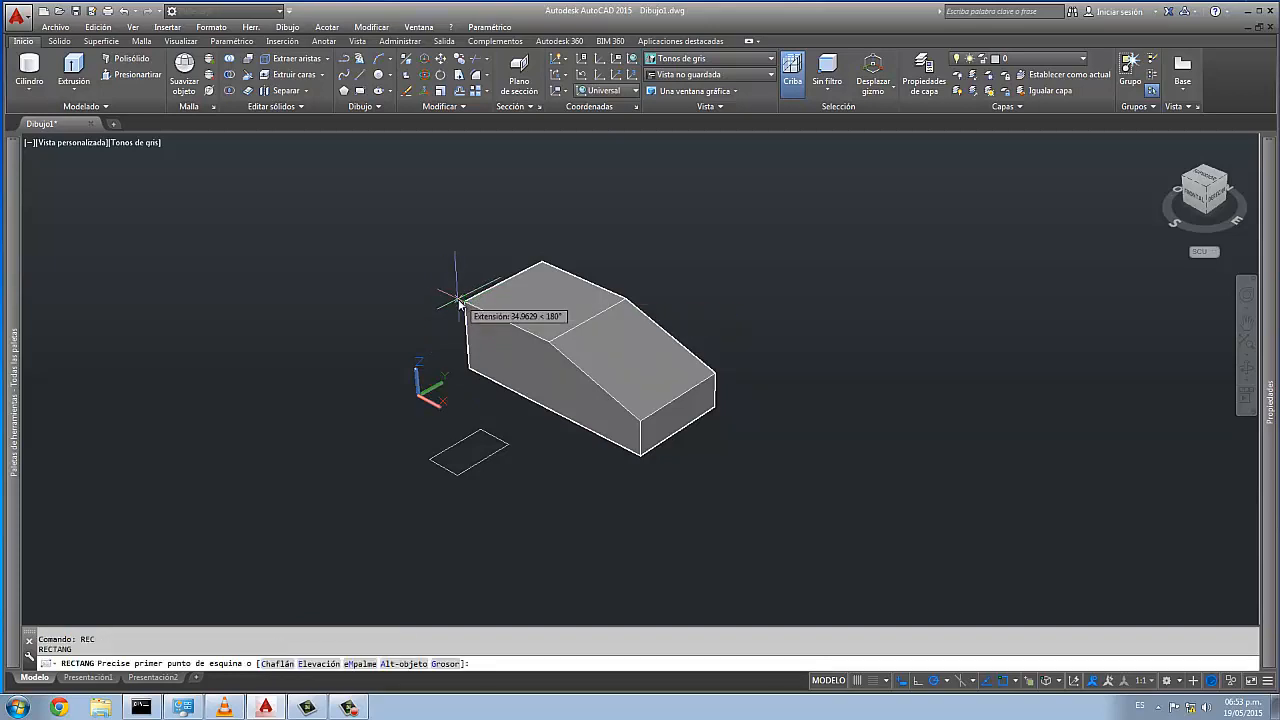
left_click(465, 302)
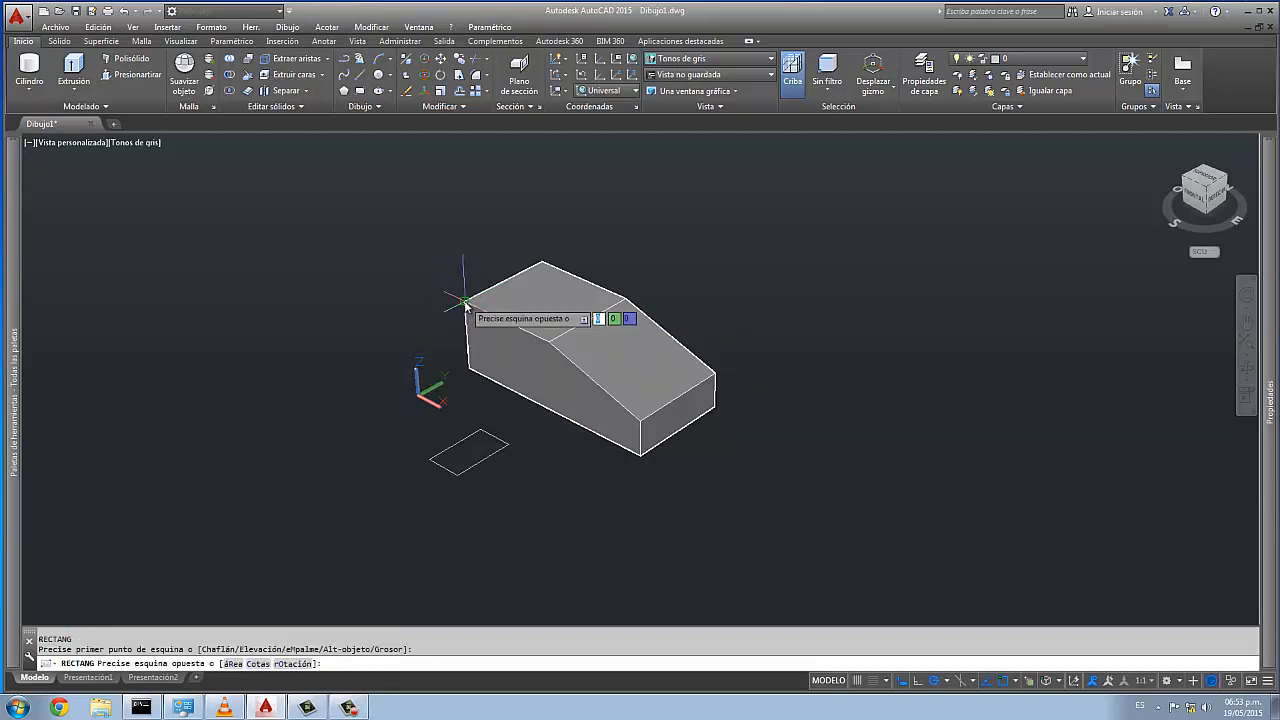
left_click(376, 291)
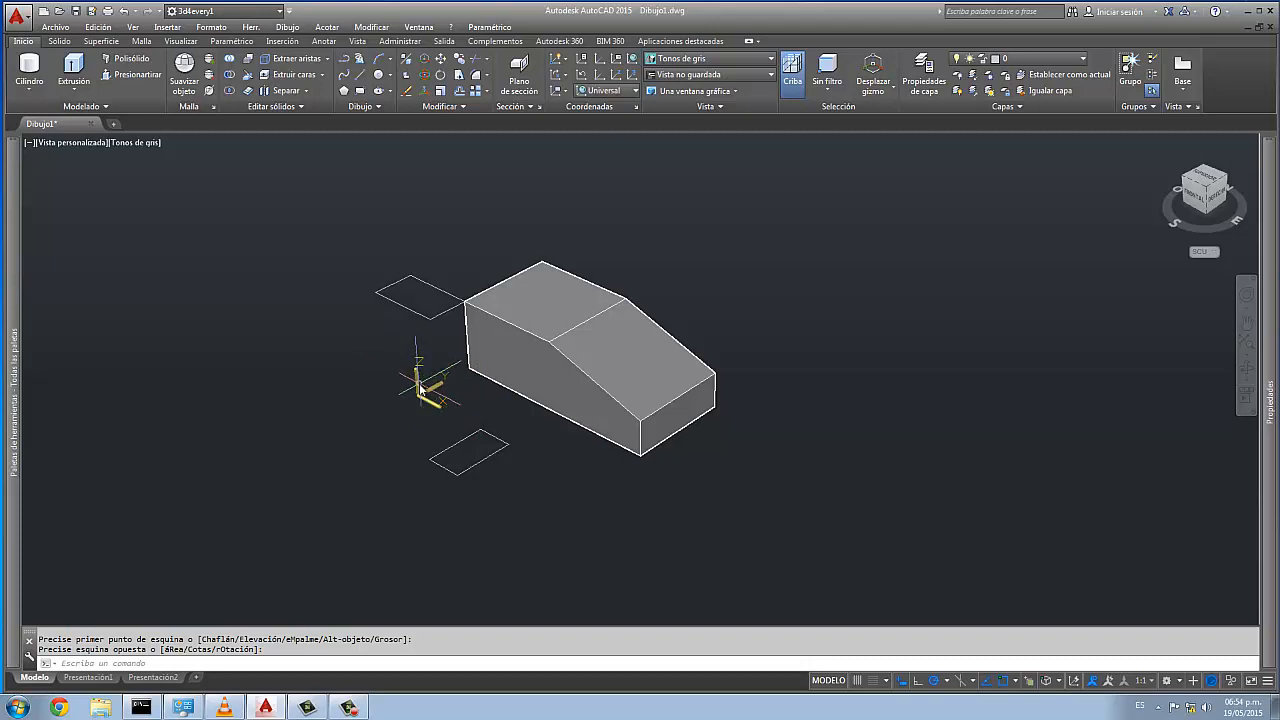
left_click(421, 390)
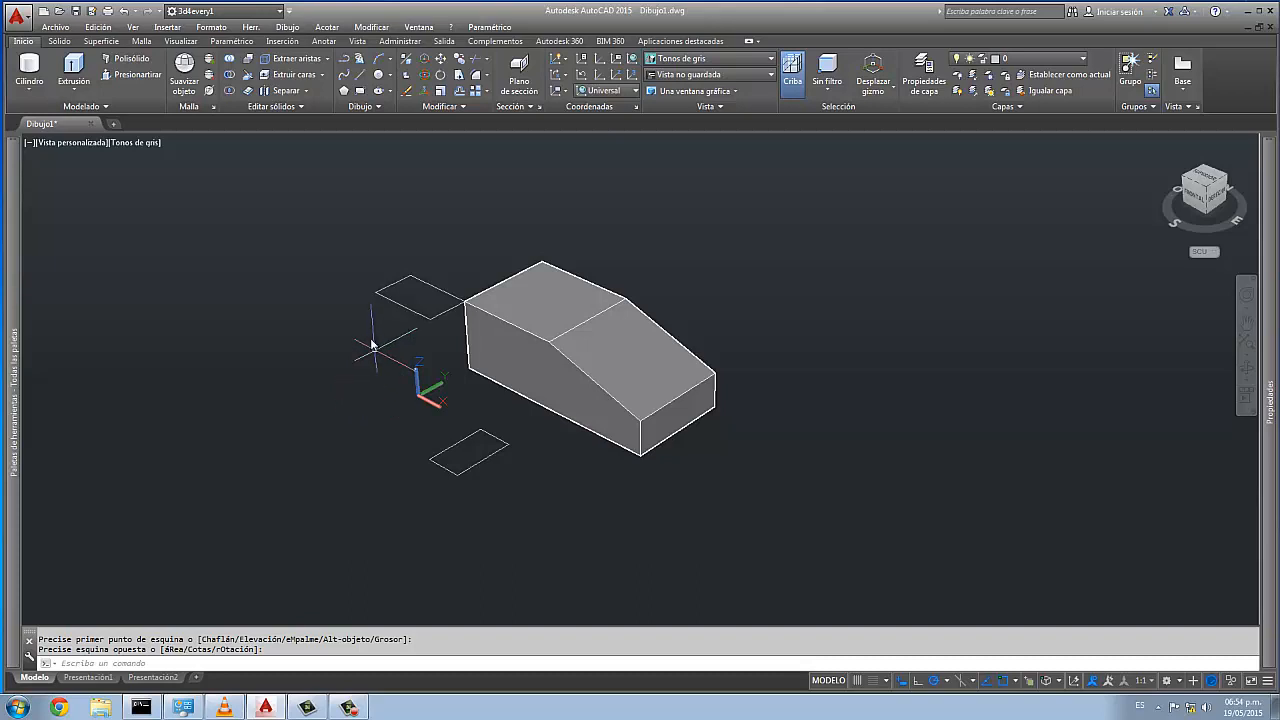
- Draw a rectangle starting about 351 units above the solid's rear top corner along +Z, its opposite corner about 494 units away at 315°
type("RE")
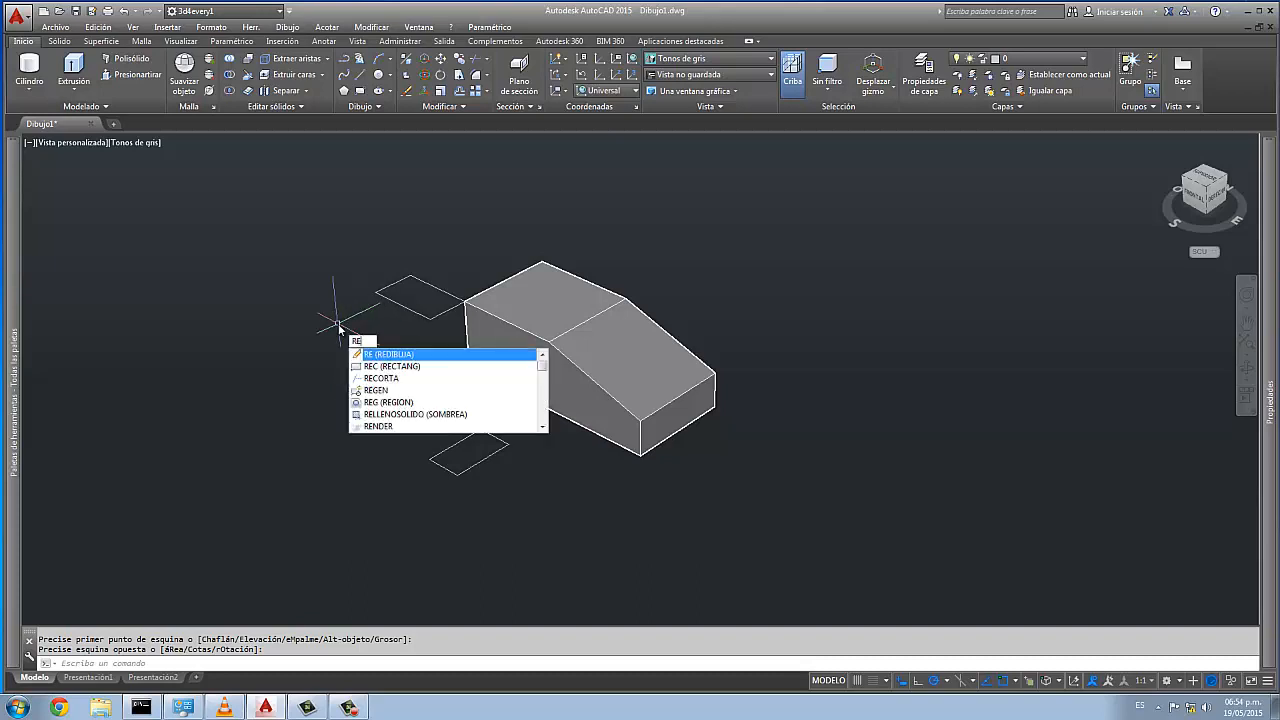
type("C")
key("Return")
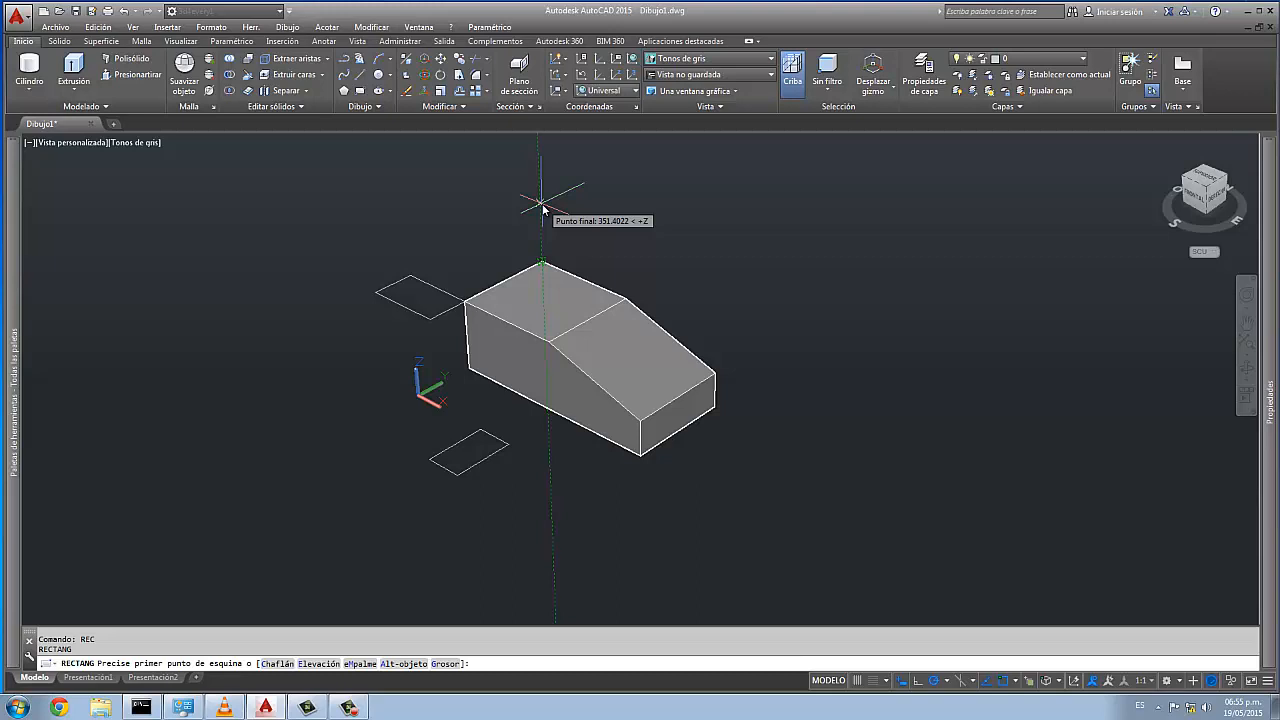
left_click(541, 204)
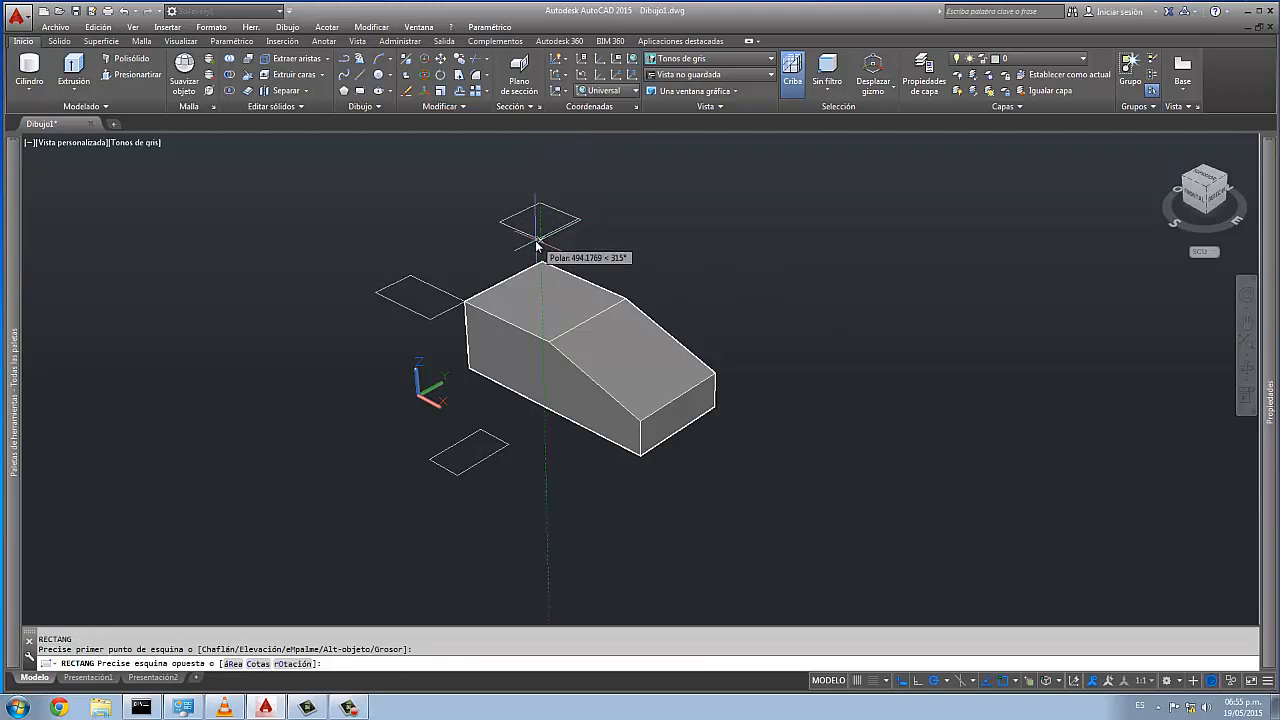
left_click(539, 240)
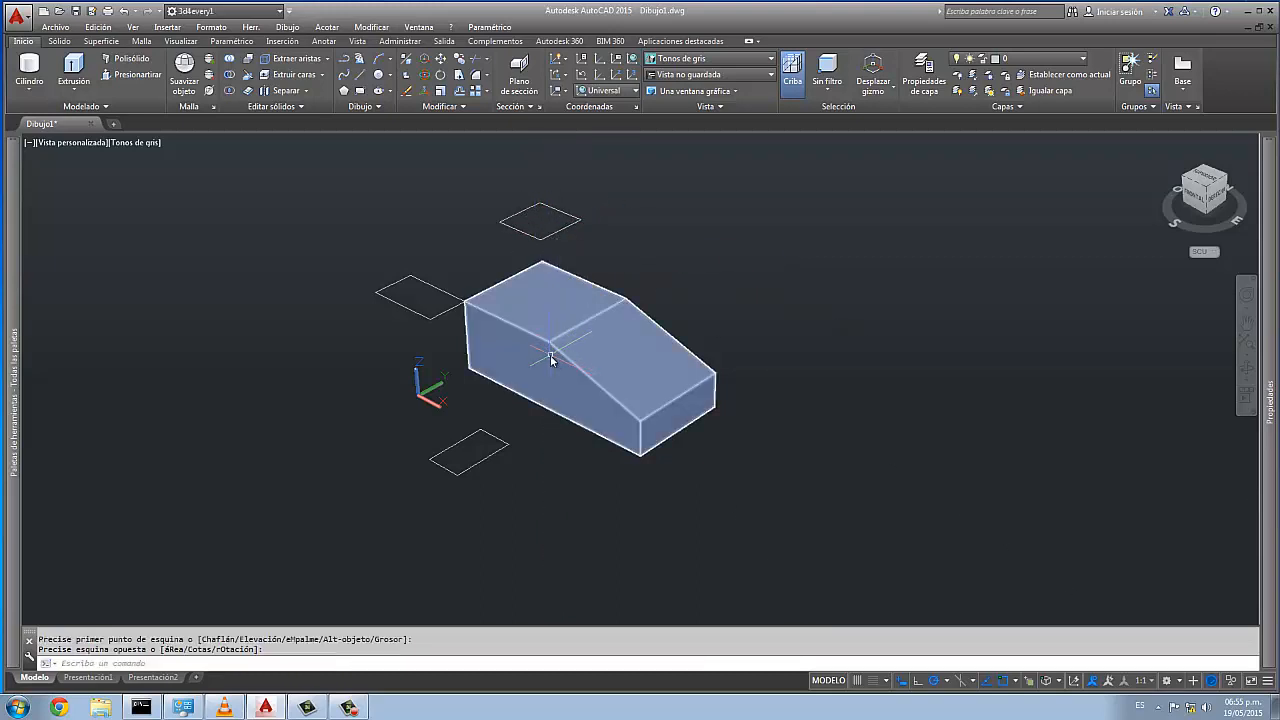
- Draw a circle over the sloped face, centred by tracking from the midpoints of the slope's upper and lower edges
mouse_move(551, 360)
middle_mouse_down("shift")
mouse_move(594, 293)
mouse_move(552, 348)
middle_mouse_up("shift")
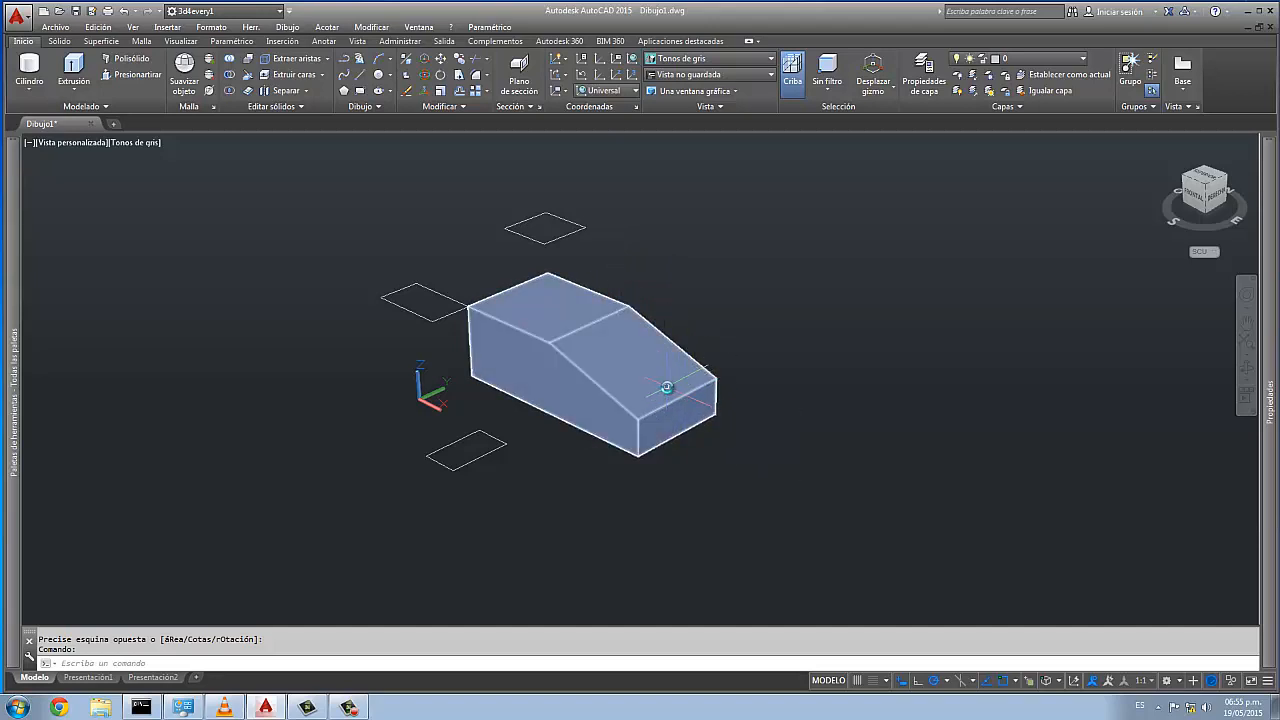
type("c")
key("Return")
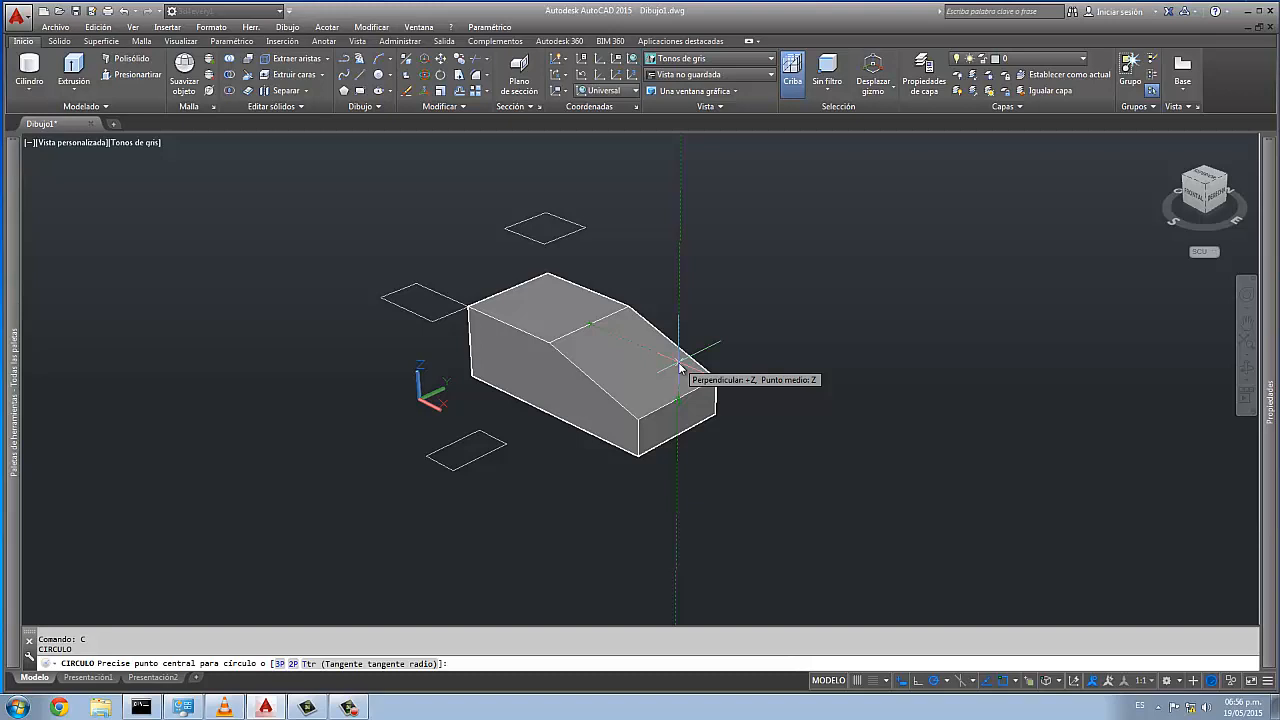
left_click(679, 368)
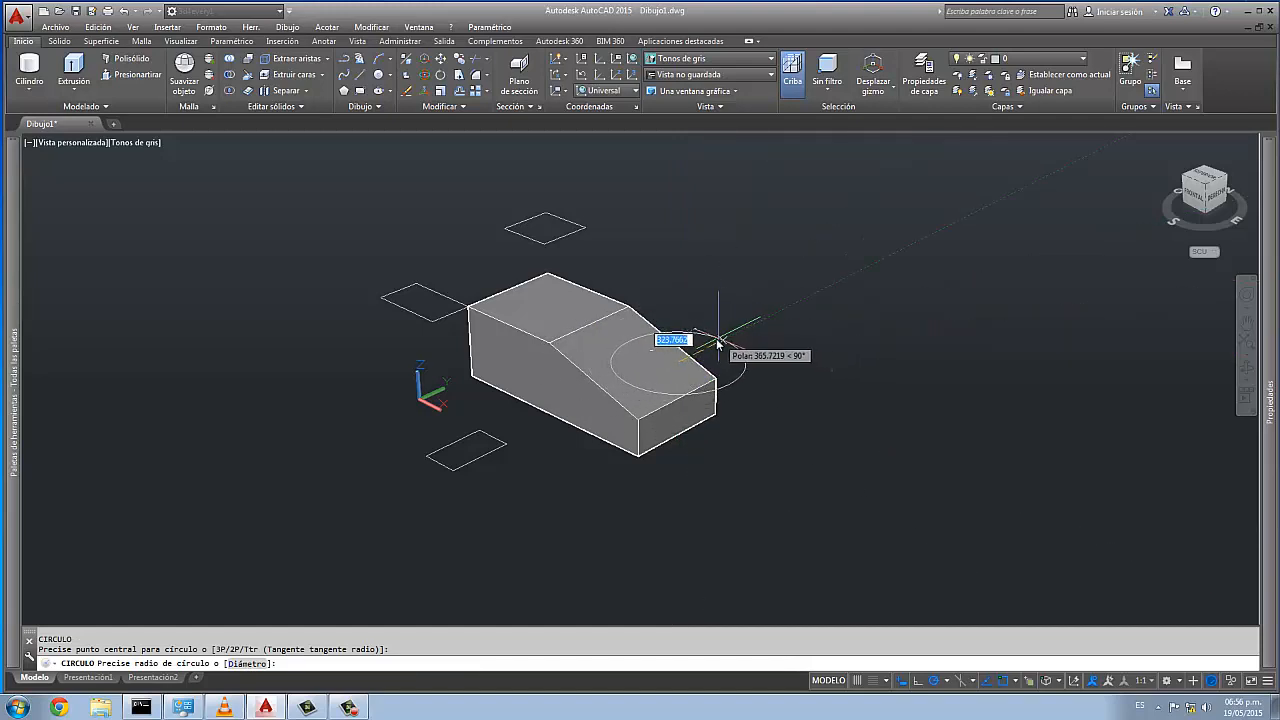
left_click(706, 345)
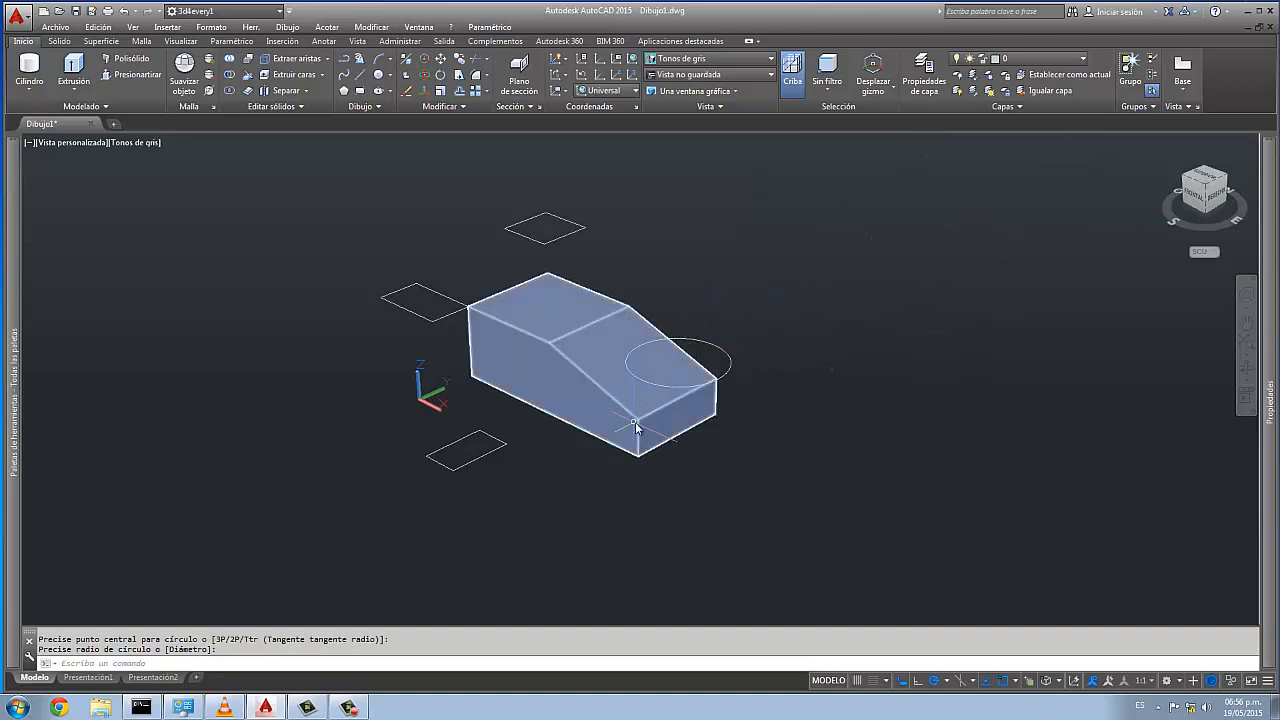
- Draw lines joining the circle's centre to the midpoints of the sloped face's lower and upper edges
mouse_move(626, 420)
middle_mouse_down("shift")
mouse_move(733, 355)
mouse_move(643, 417)
middle_mouse_up("shift")
type("l")
key("Return")
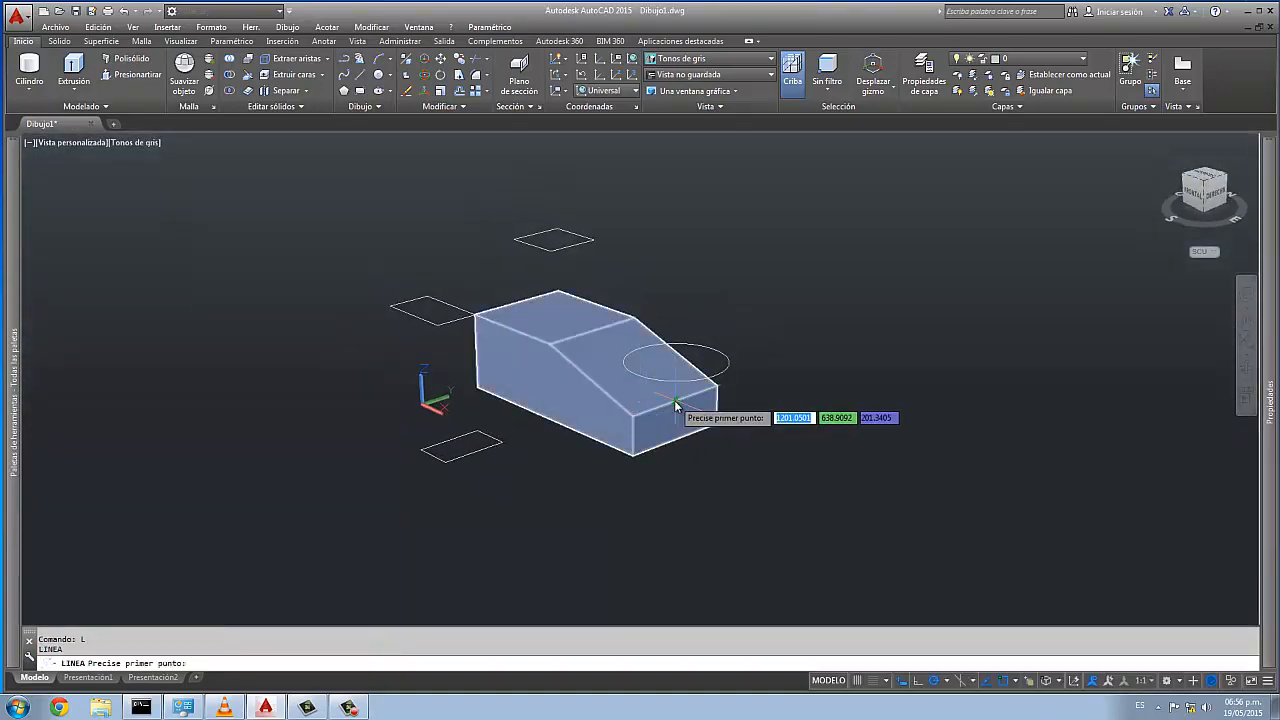
left_click(670, 412)
left_click(677, 372)
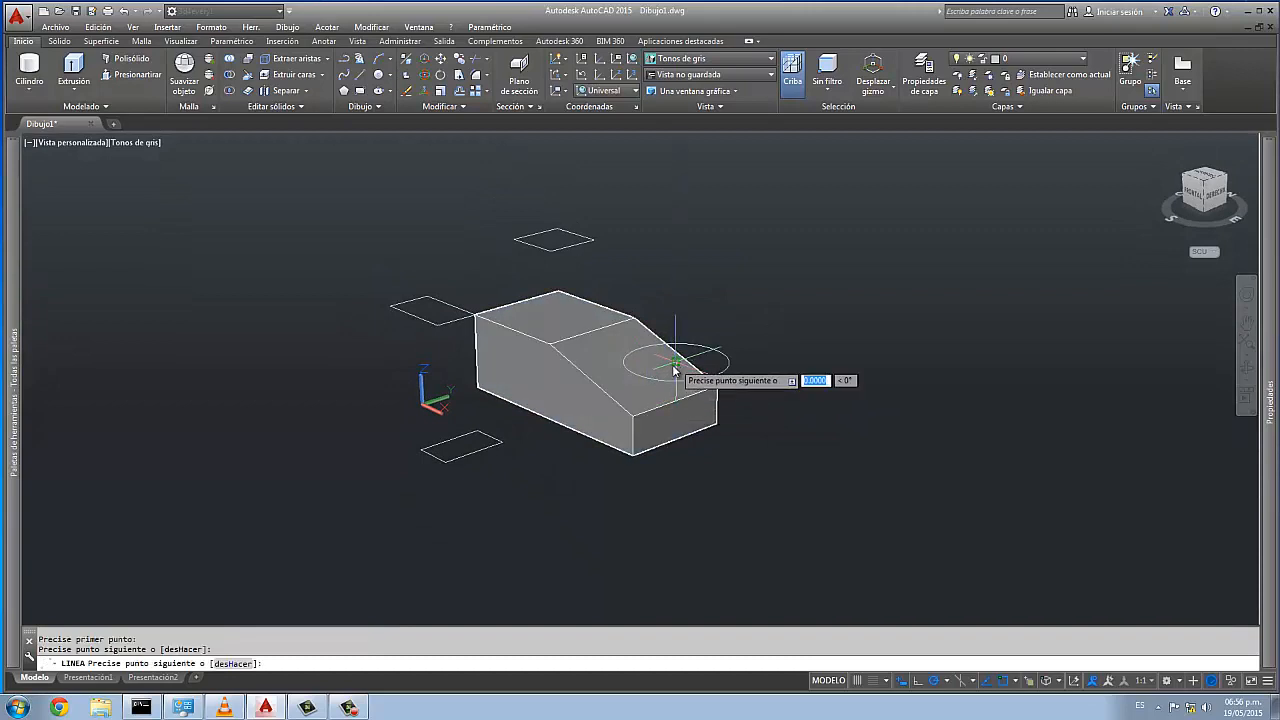
key("Return")
key("Return")
left_click(625, 347)
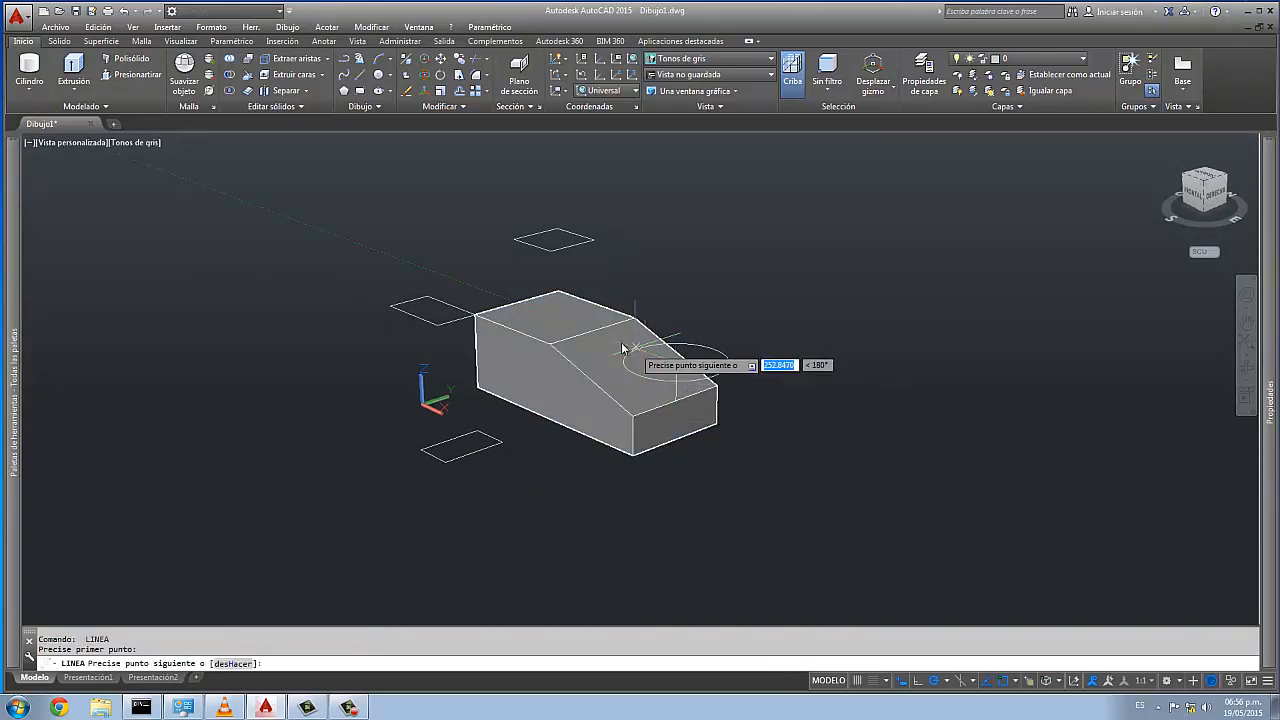
key("Escape")
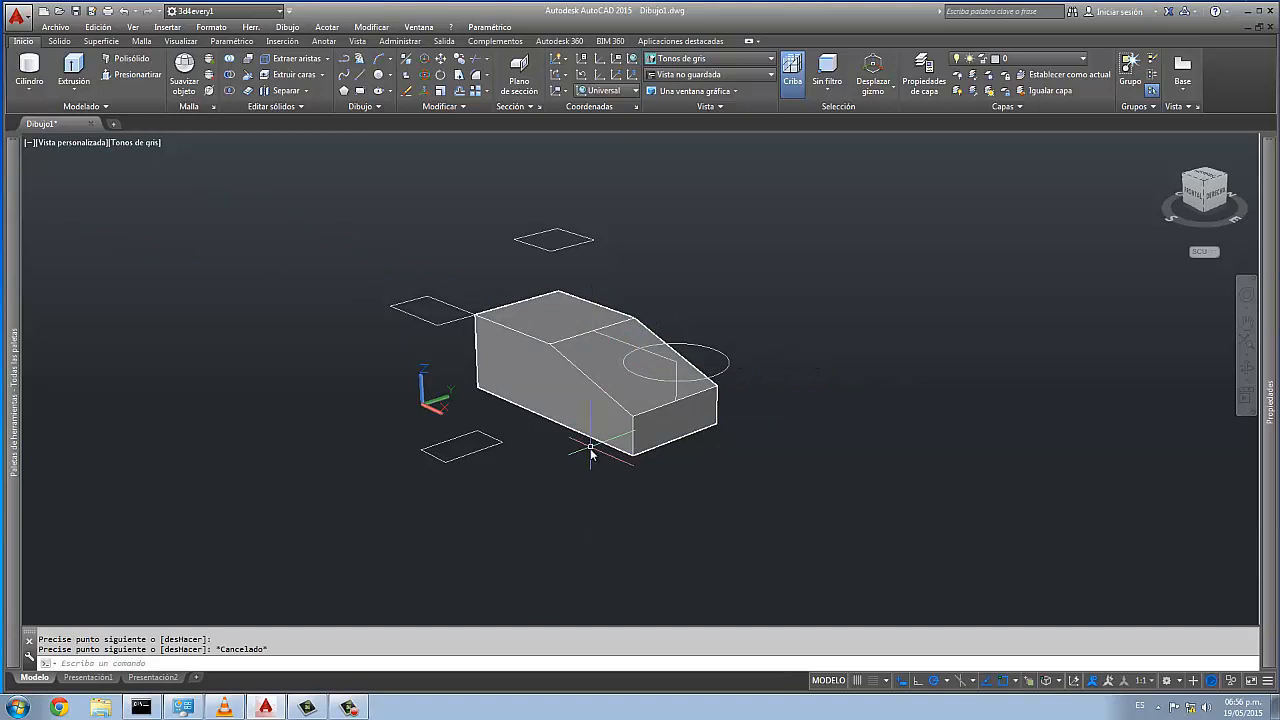
middle_click_drag(630, 451, 627, 483, "shift")
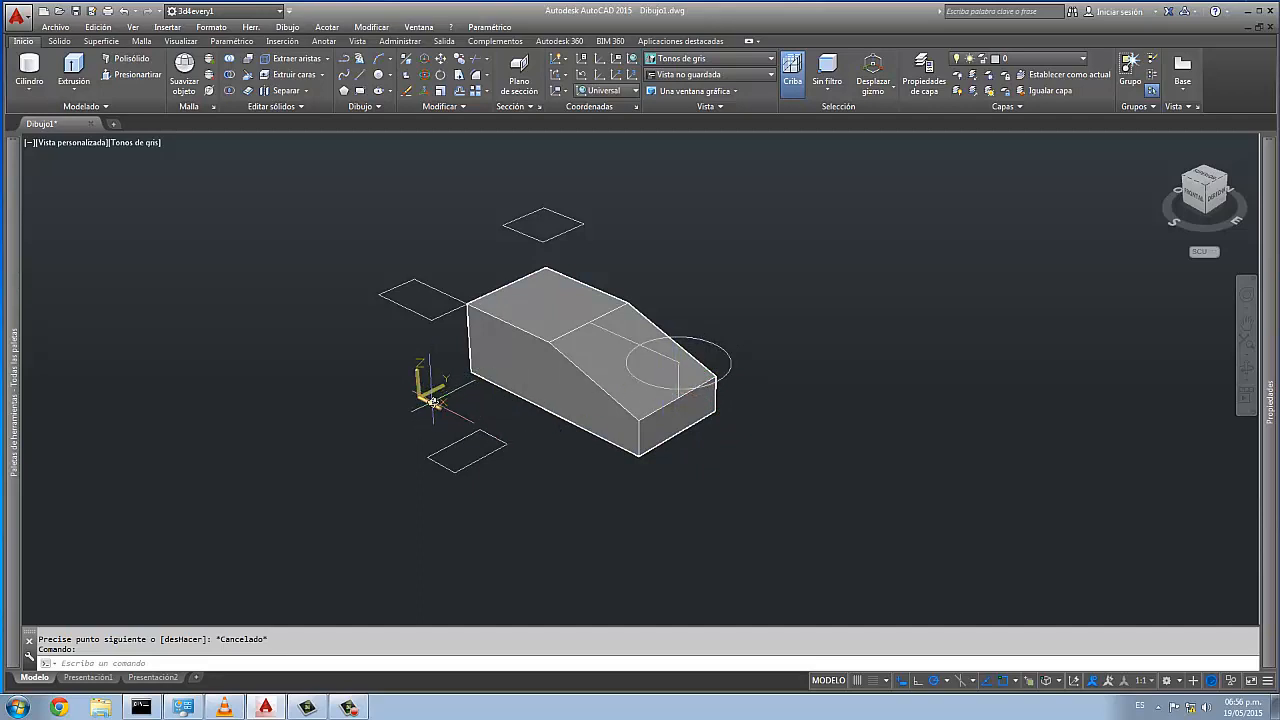
- Delete the circle and the reference lines above the sloped face
left_click(679, 379)
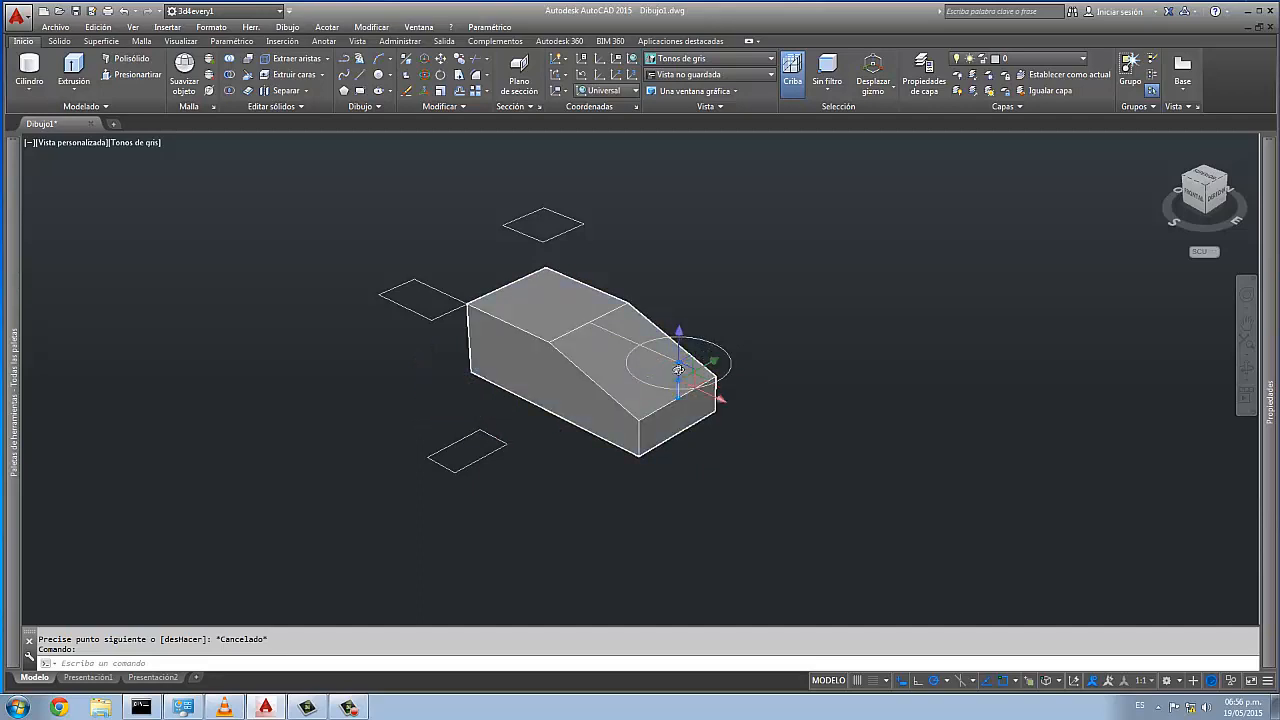
key("Delete")
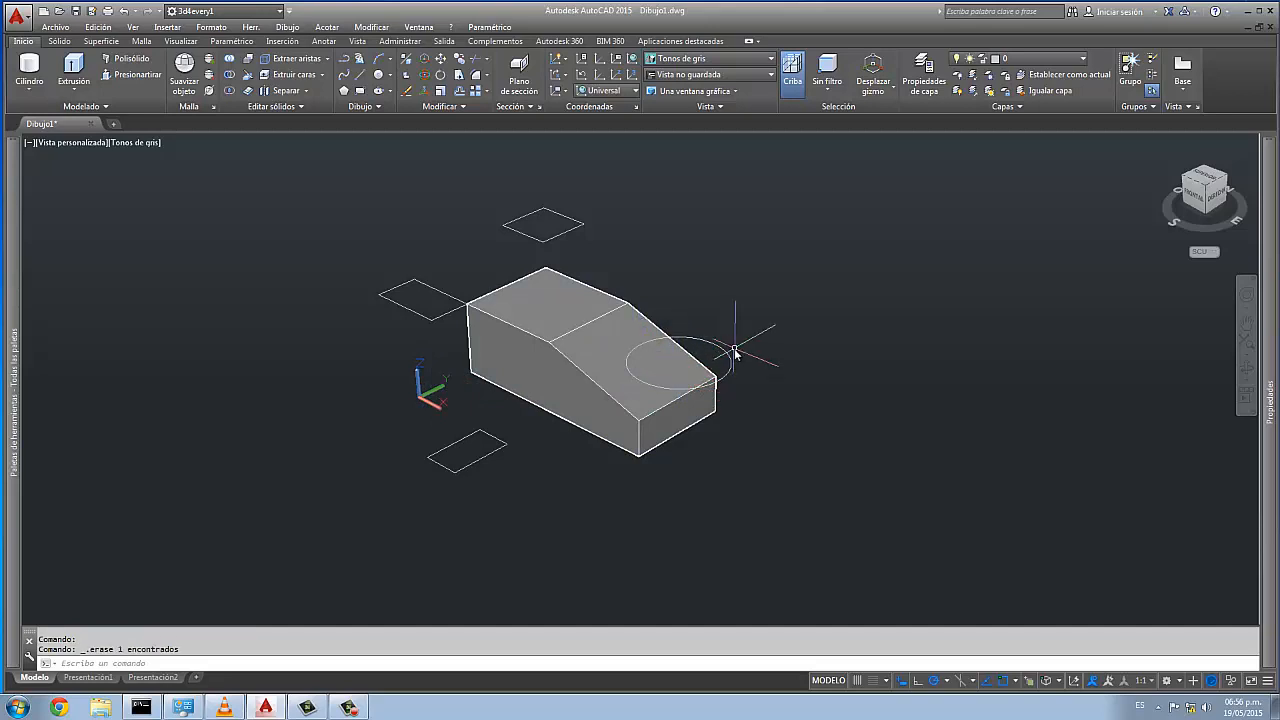
left_click(727, 352)
key("Delete")
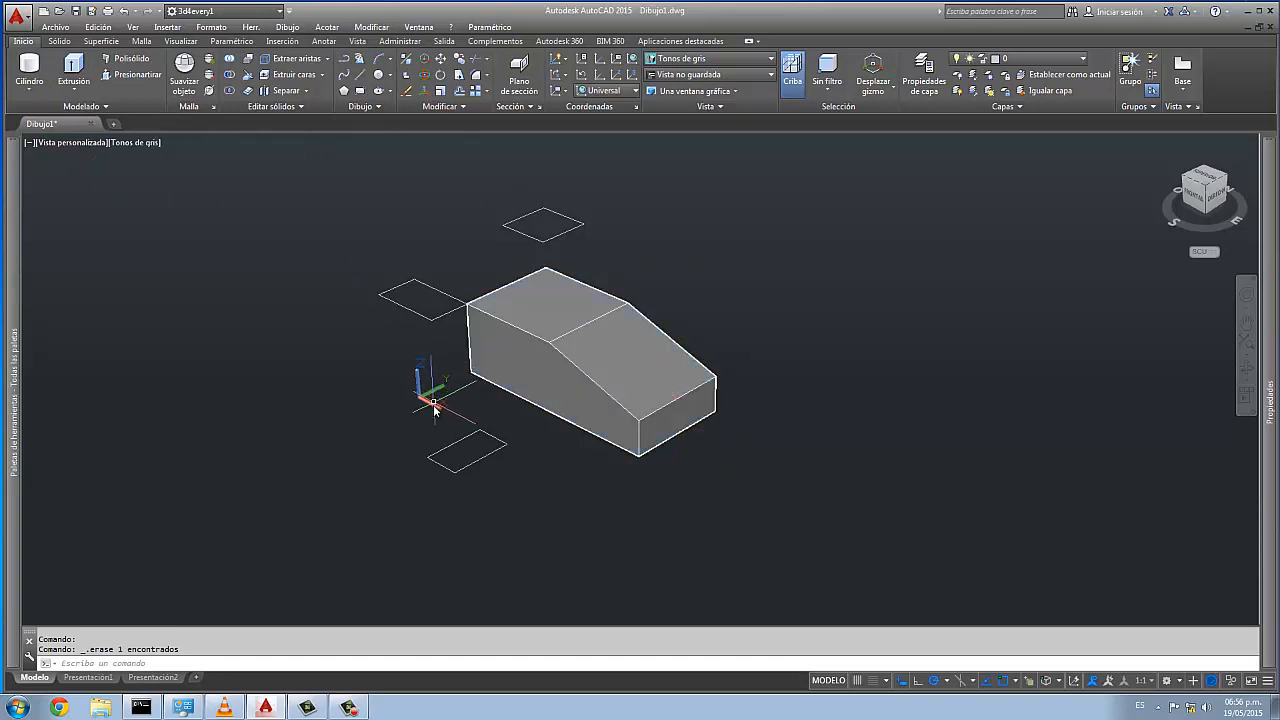
- Create an upright cylinder above the sloped face, centring its base by tracking from the midpoints of the slope's upper and lower edges
left_click(30, 68)
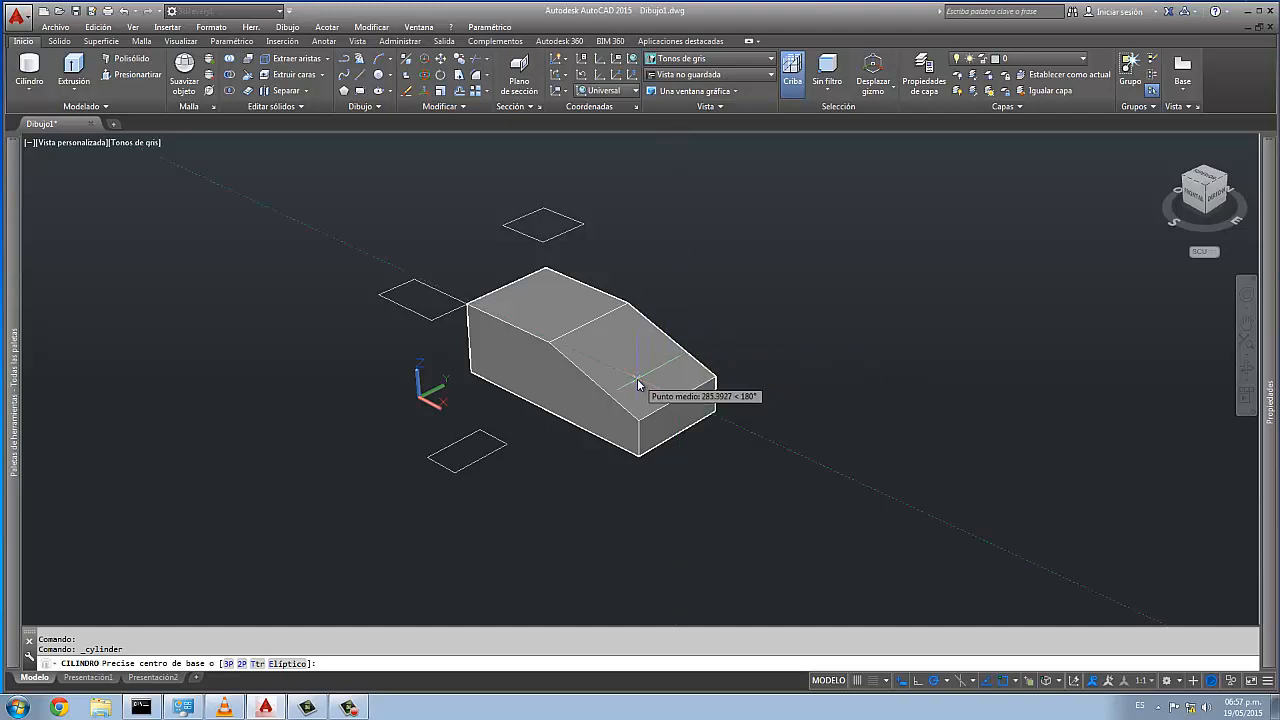
mouse_move(662, 367)
middle_mouse_down("shift")
mouse_move(675, 360)
mouse_move(651, 349)
middle_mouse_up("shift")
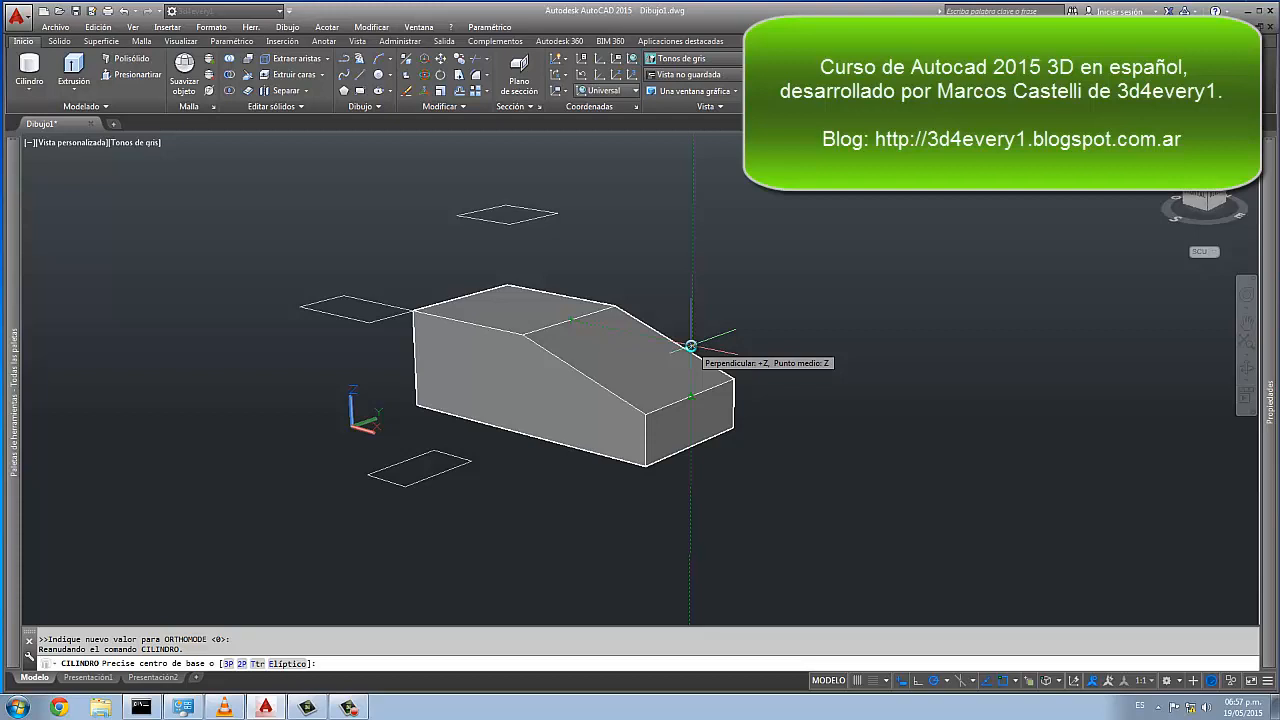
left_click(691, 346)
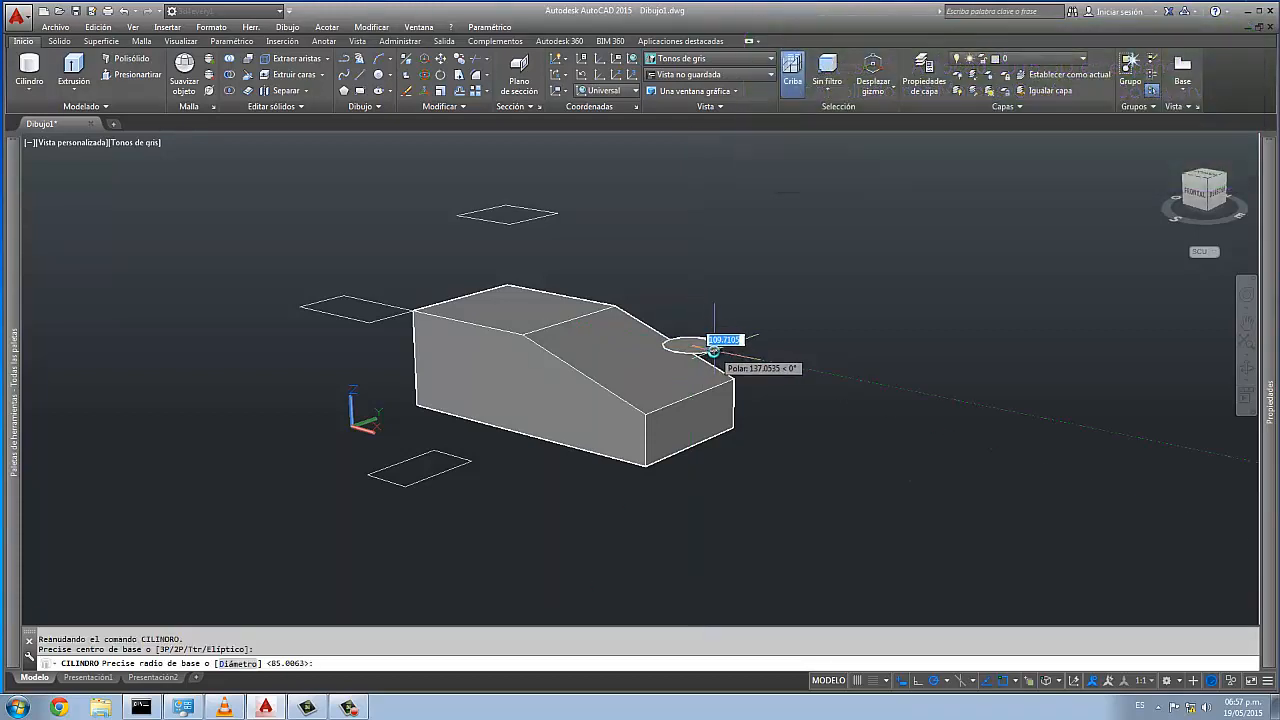
left_click(713, 352)
left_click(722, 248)
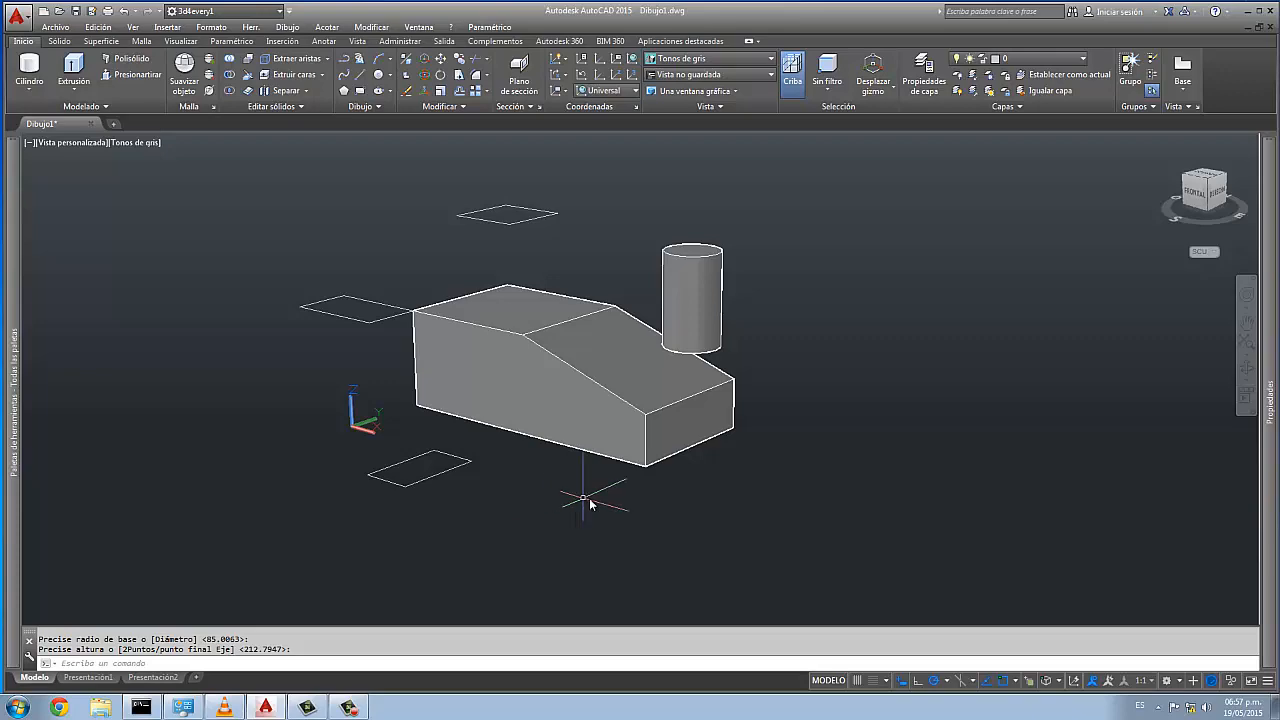
middle_click_drag(600, 495, 579, 541, "shift")
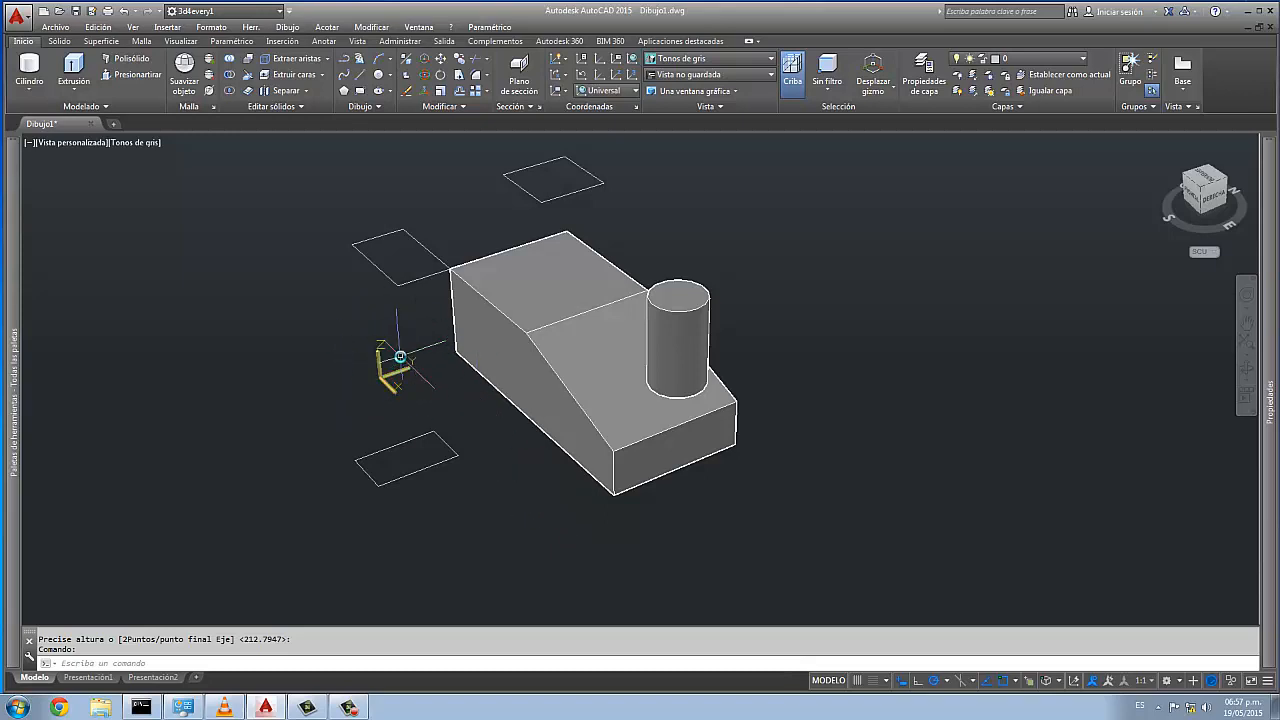
middle_click_drag(519, 464, 571, 466)
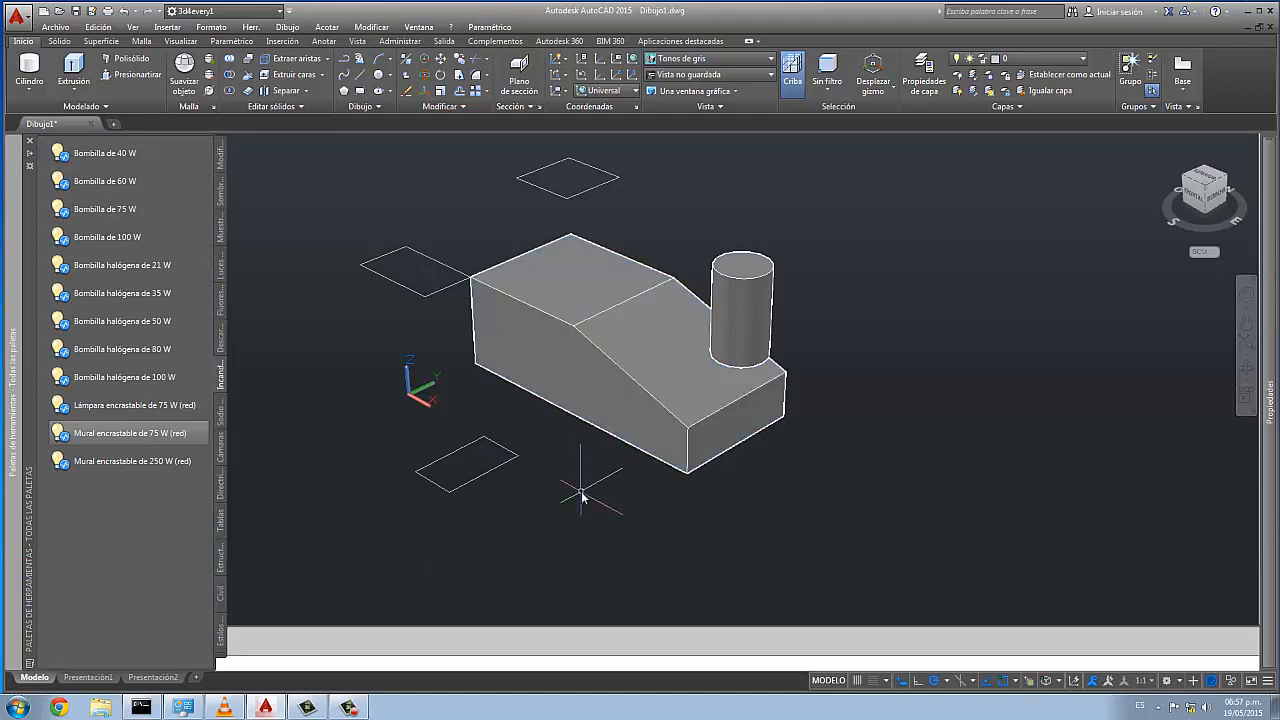
key("Escape")
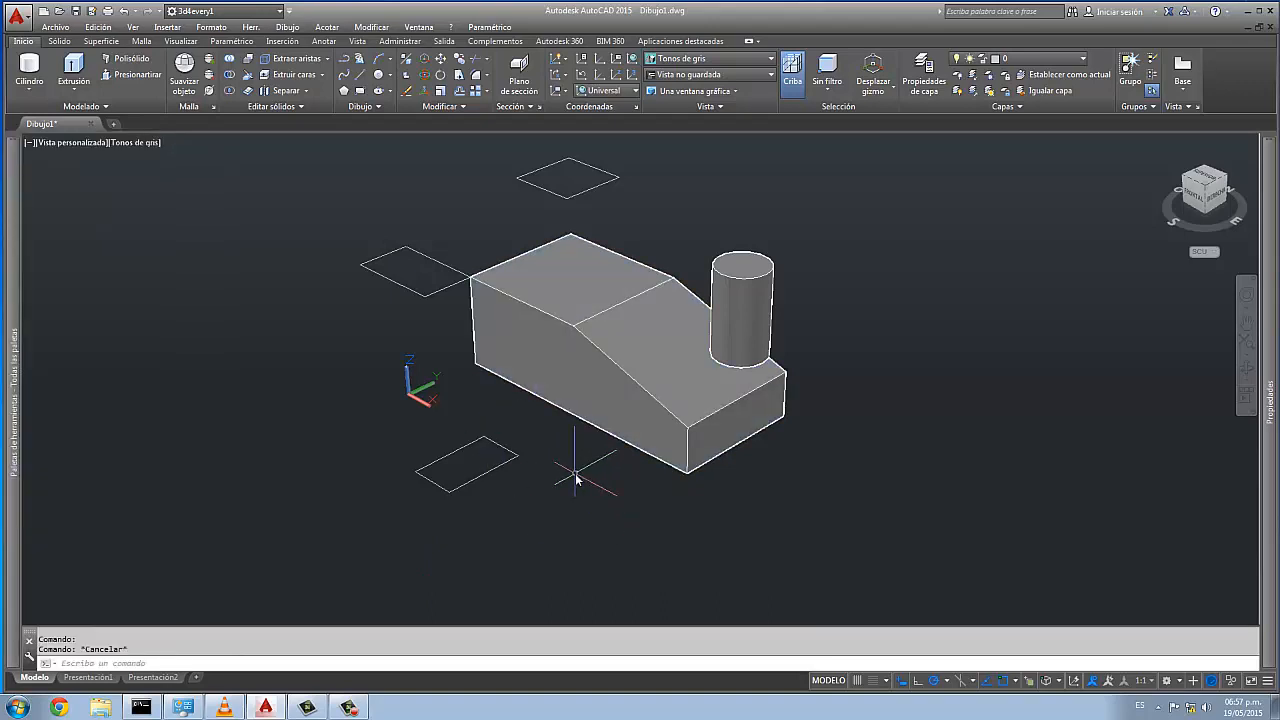